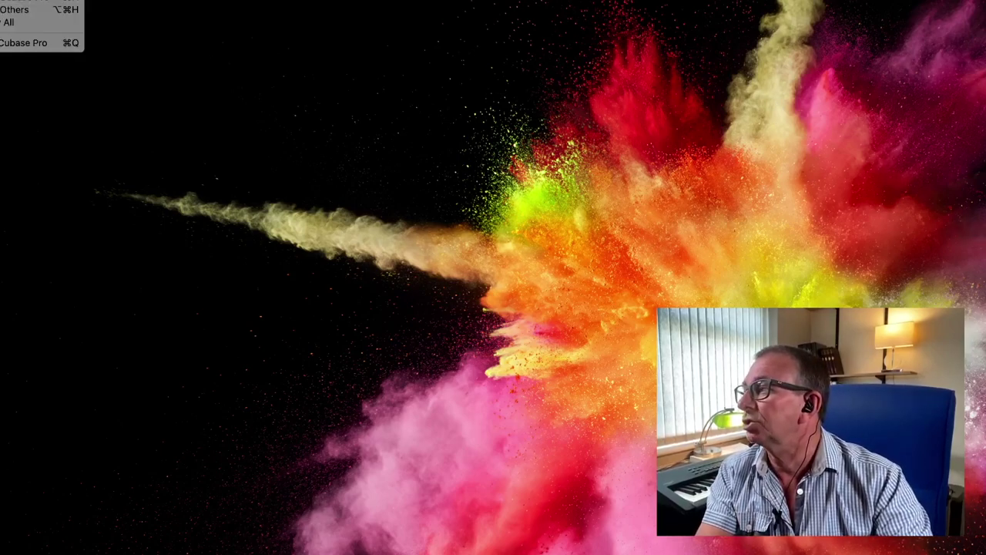
# Open the Steinberg Hub and load the Master Orchestral Template project
pyautogui.moveTo(46, 0)
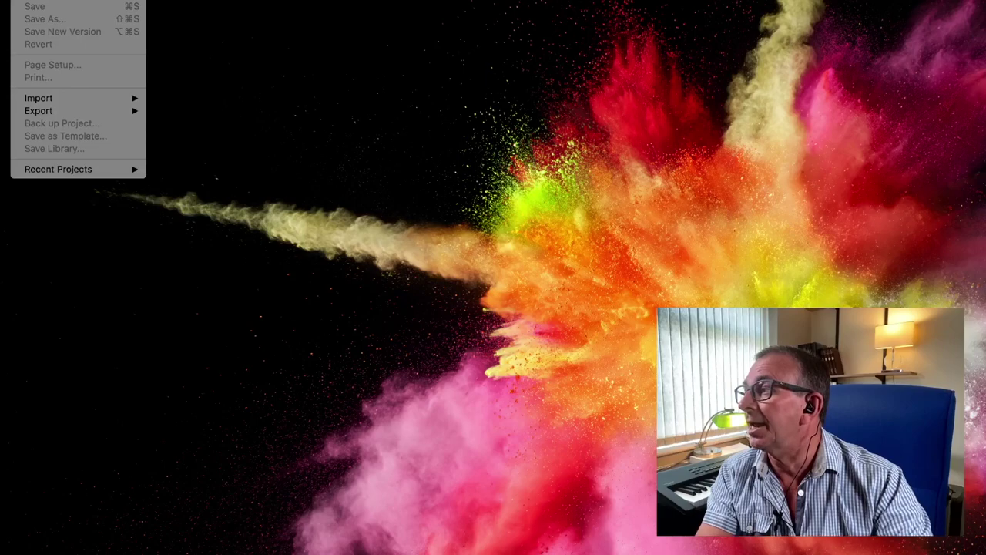
pyautogui.press('super+n')
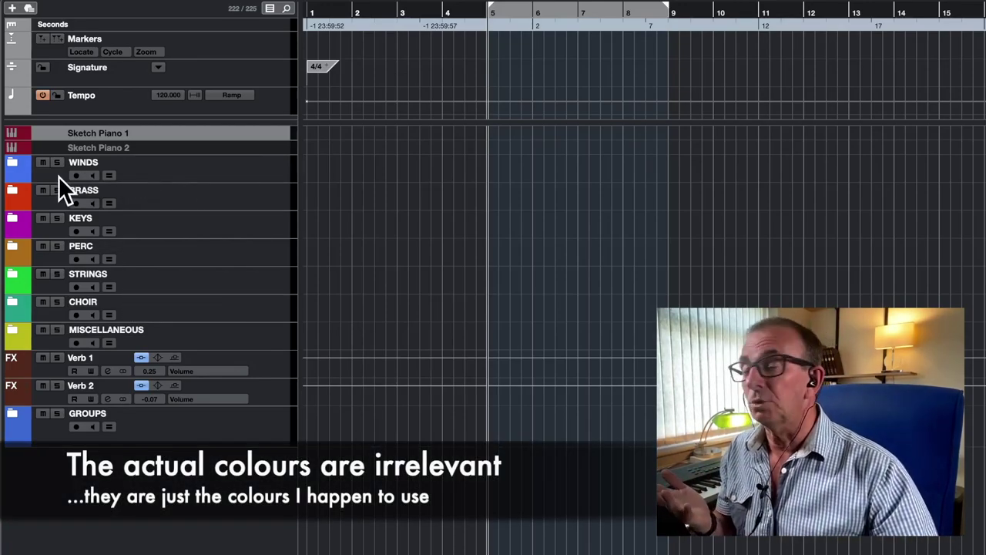
# Expand WINDS to list its ALBION and BBC Symp Orchestra subfolders
pyautogui.click(14, 164)
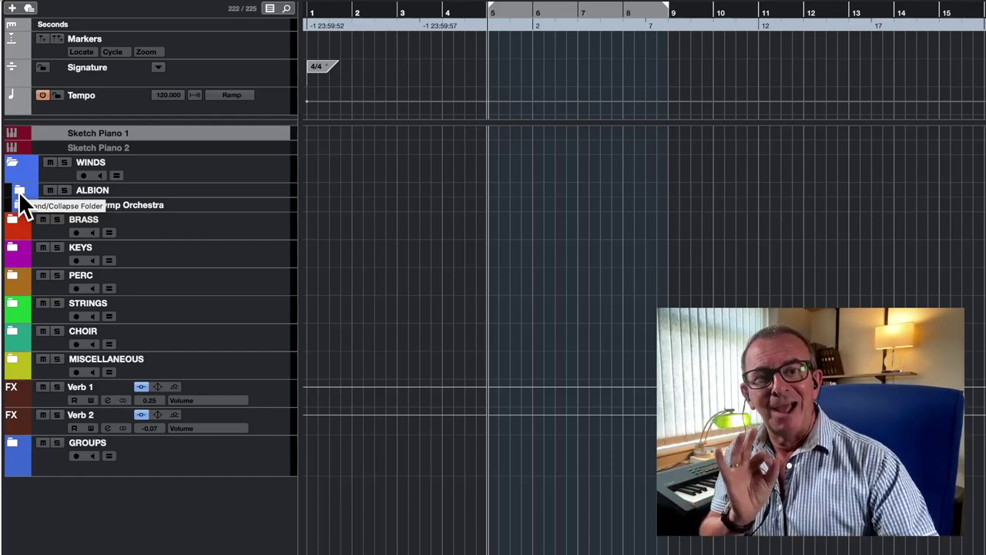
# Expand ALBION, select the ALB High Short and ALB Low Long tracks, then collapse ALBION
pyautogui.click(19, 192)
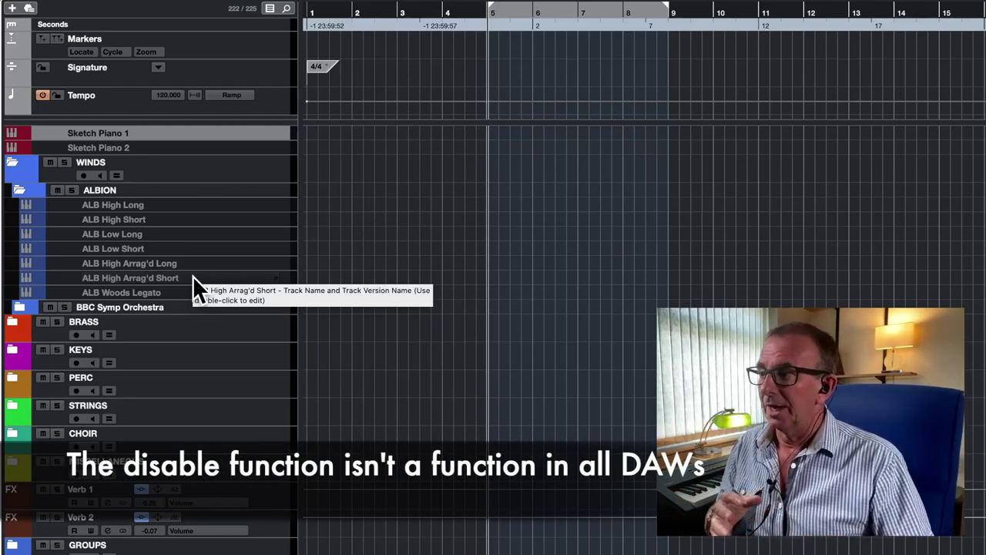
pyautogui.click(178, 219)
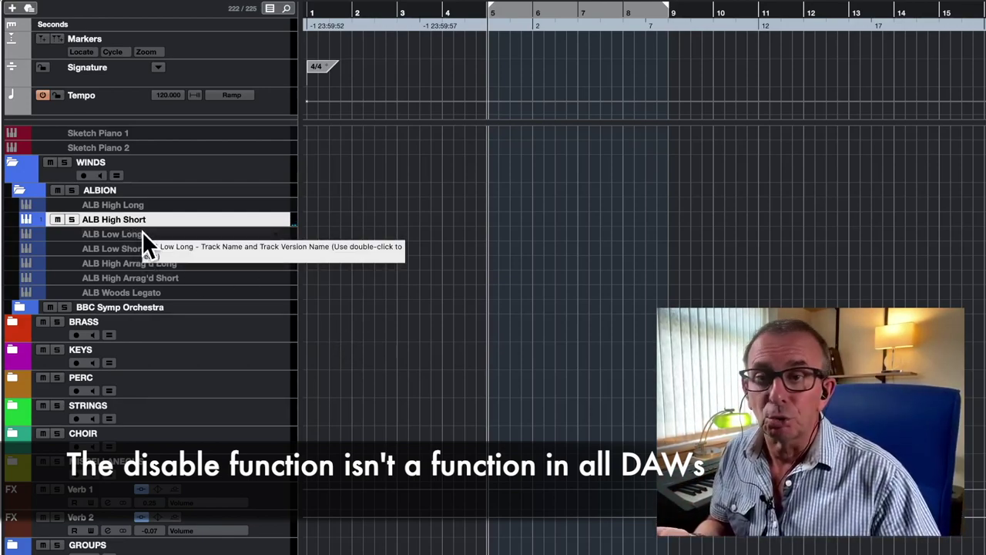
pyautogui.click(171, 233)
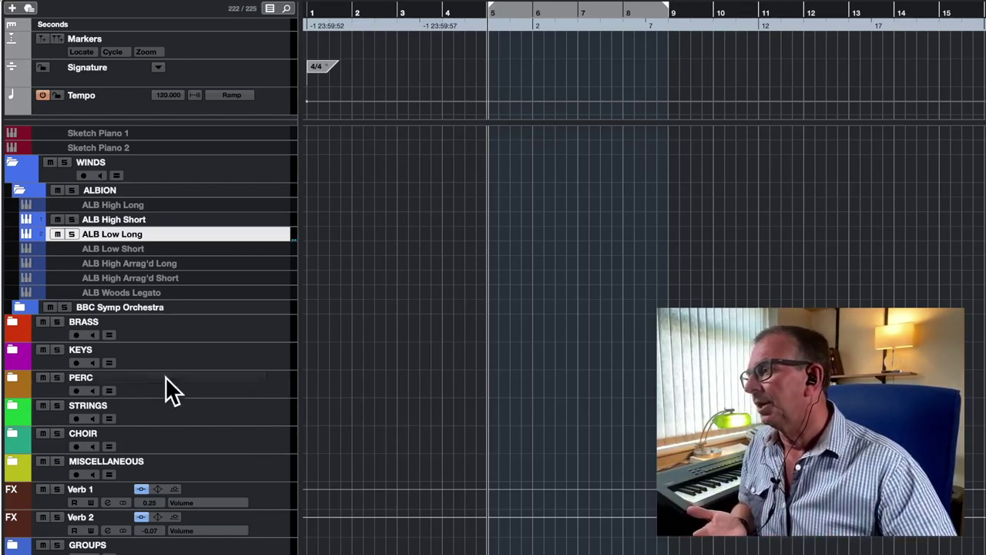
pyautogui.click(18, 188)
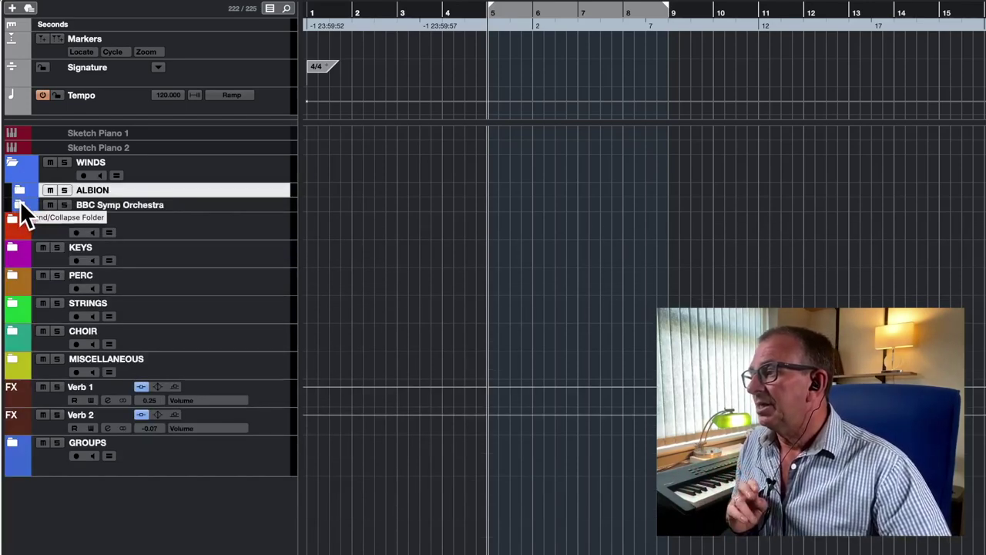
# Expand BBC Symp Orchestra and collapse its Piccolo, Flutes, Oboes, Clarinets, Bass Clarinet and Bassoons folders
pyautogui.click(20, 200)
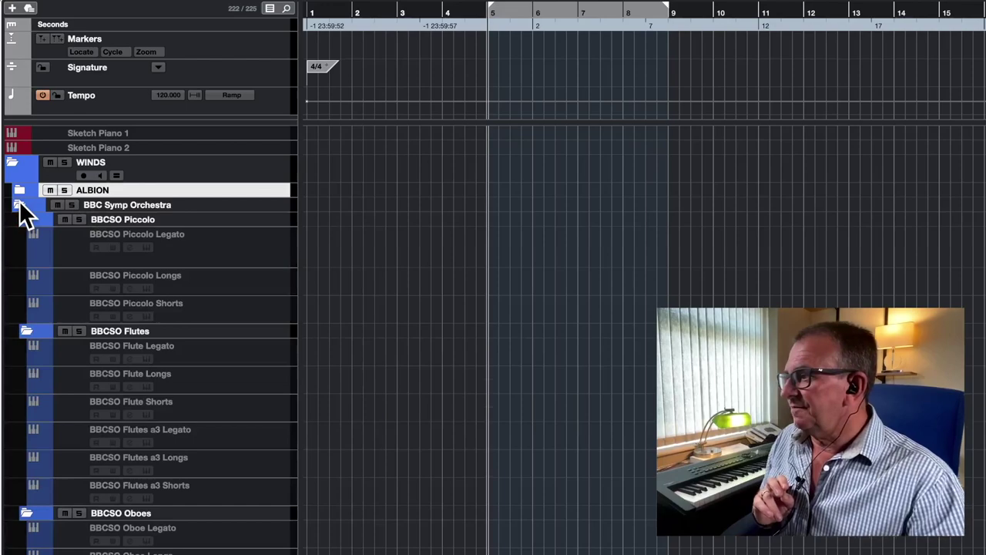
pyautogui.click(28, 222)
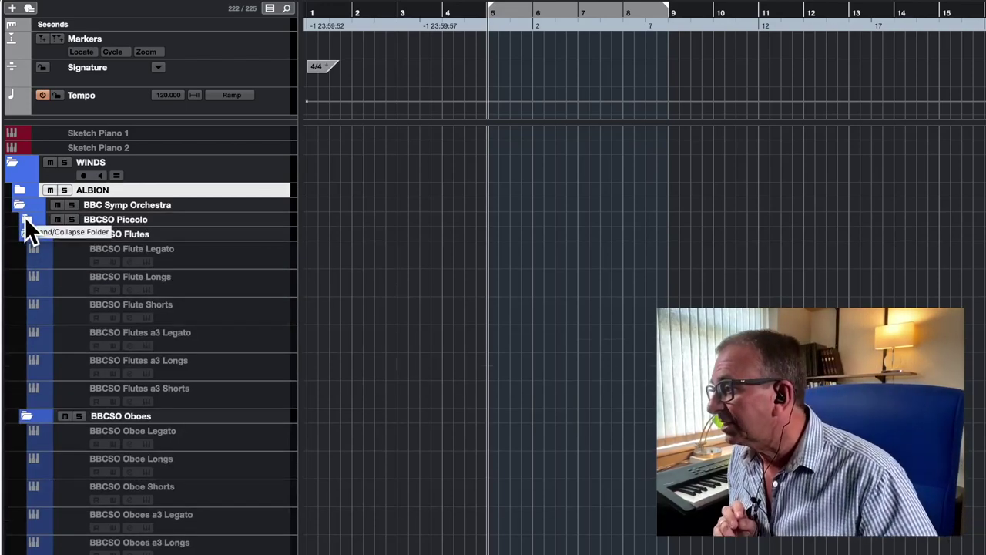
pyautogui.click(24, 233)
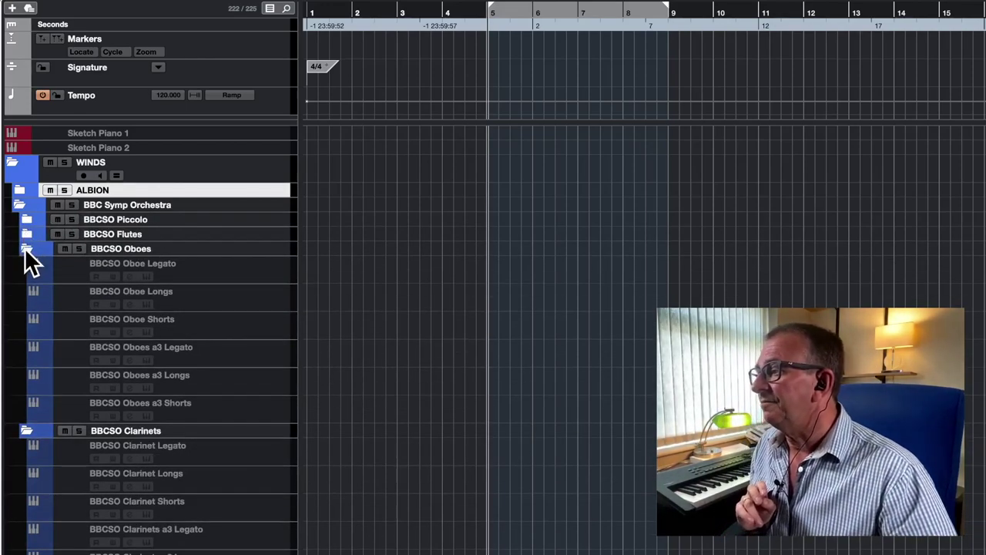
pyautogui.click(27, 248)
pyautogui.click(27, 264)
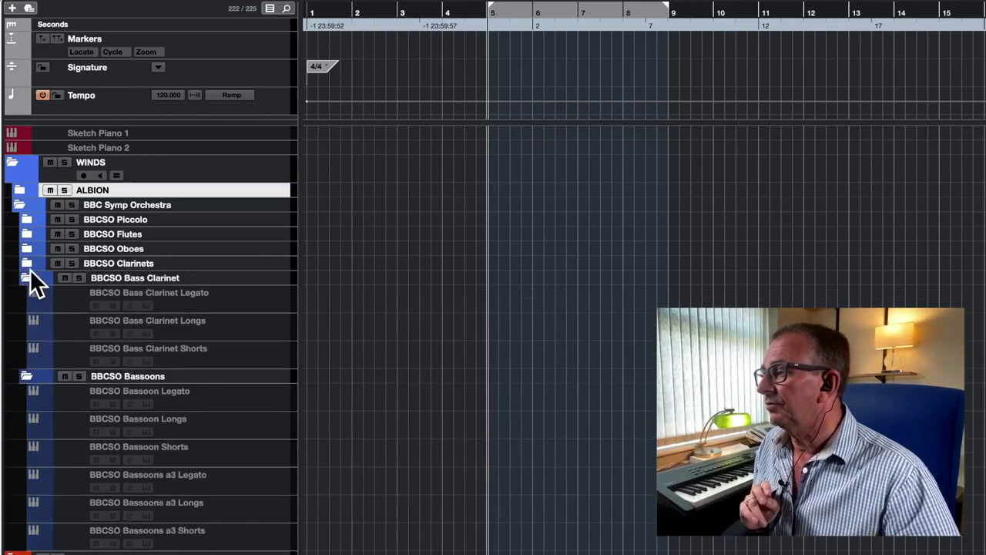
pyautogui.click(27, 277)
pyautogui.click(26, 294)
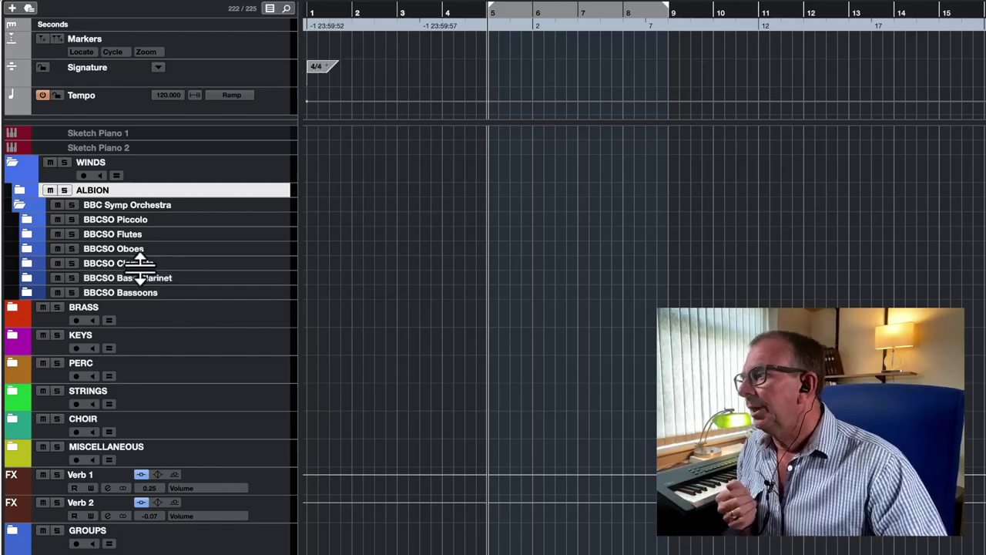
# Re-expand BBCSO Oboes, select Oboe Longs, and expand BBCSO Bass Clarinet
pyautogui.click(24, 247)
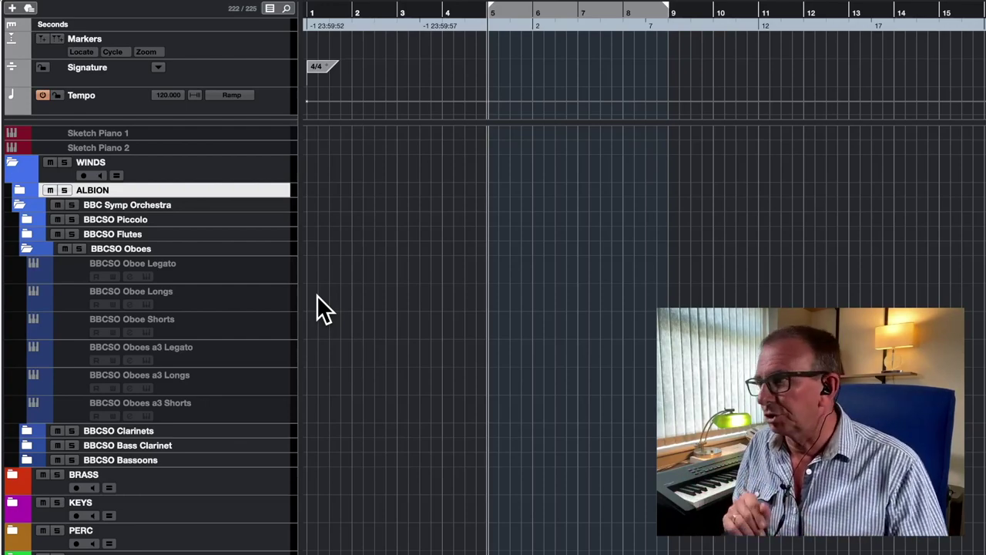
pyautogui.click(209, 299)
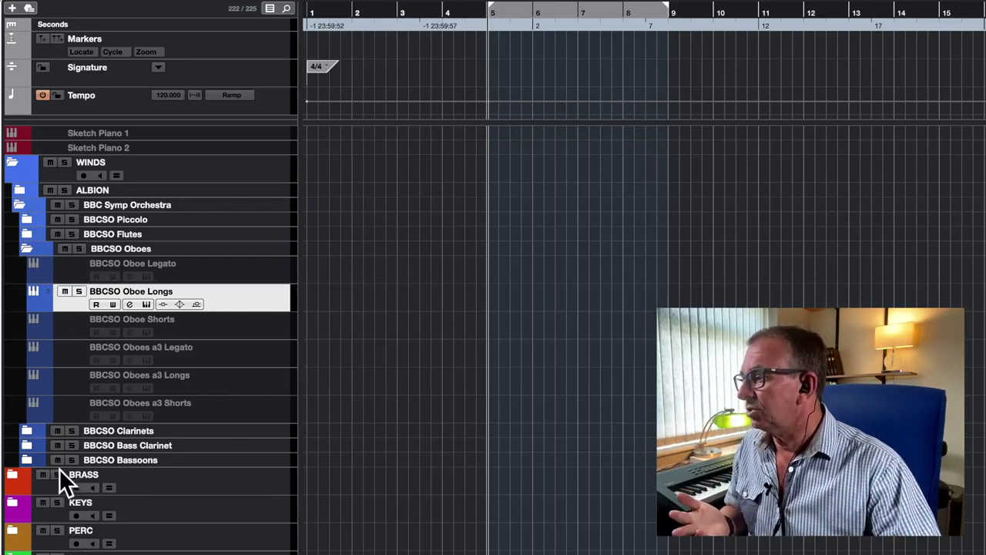
pyautogui.click(26, 445)
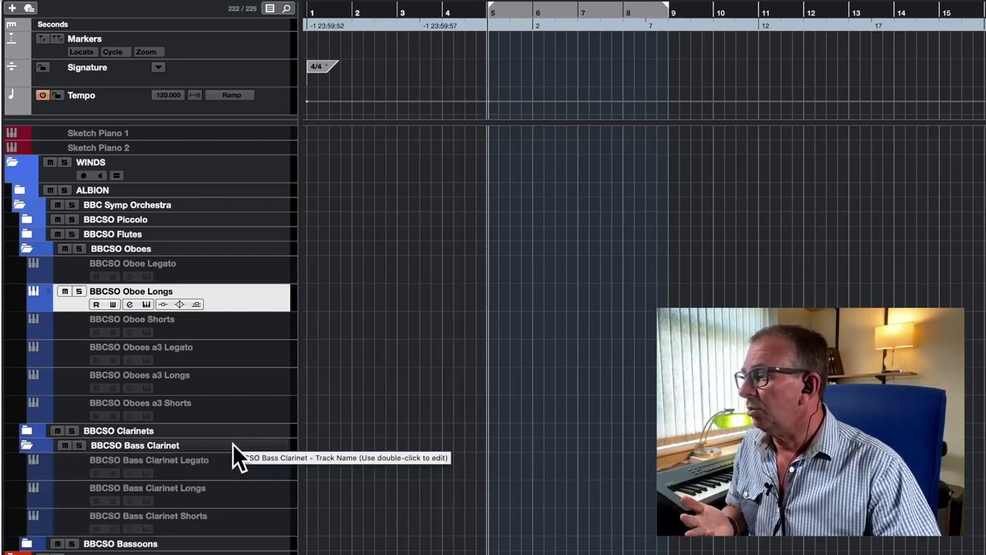
# Activate BBCSO Bass Clarinet Longs, fold the Bass Clarinet folder, then collapse WINDS
pyautogui.scroll(-1, 233, 443)
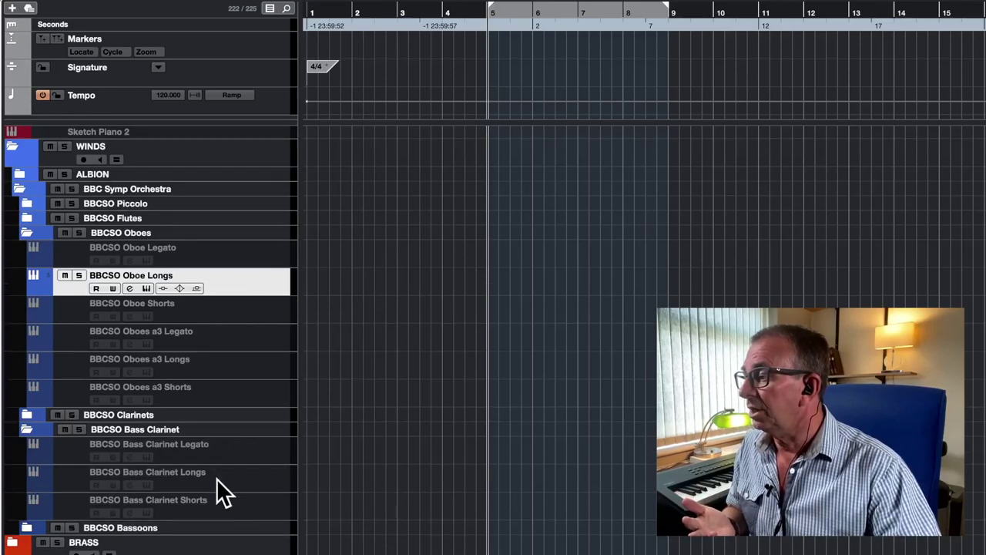
pyautogui.click(217, 478)
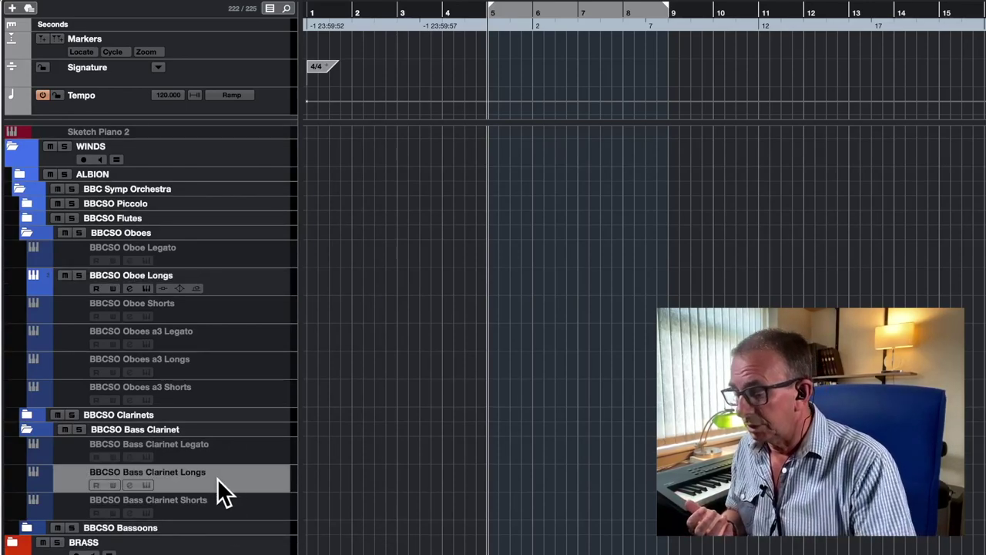
pyautogui.click(217, 493)
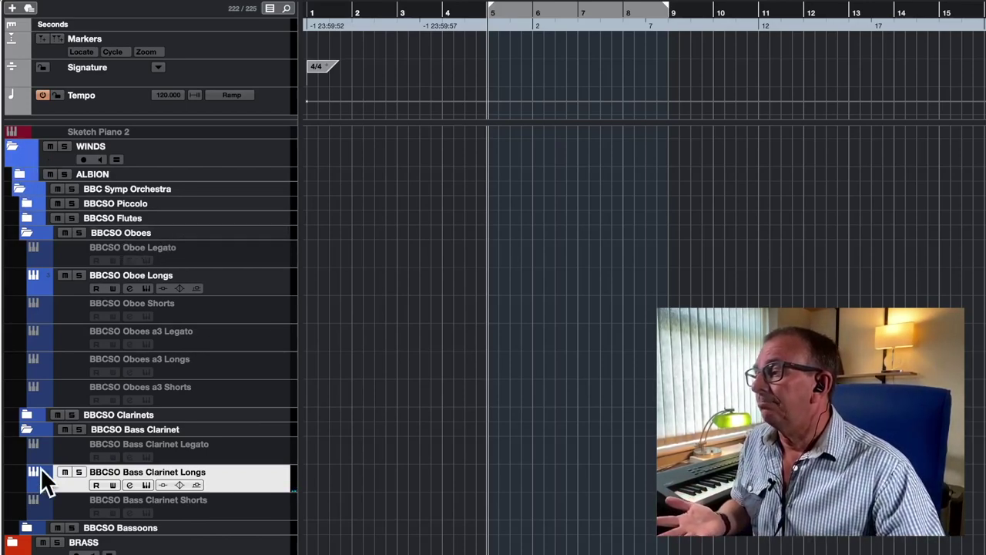
pyautogui.click(27, 429)
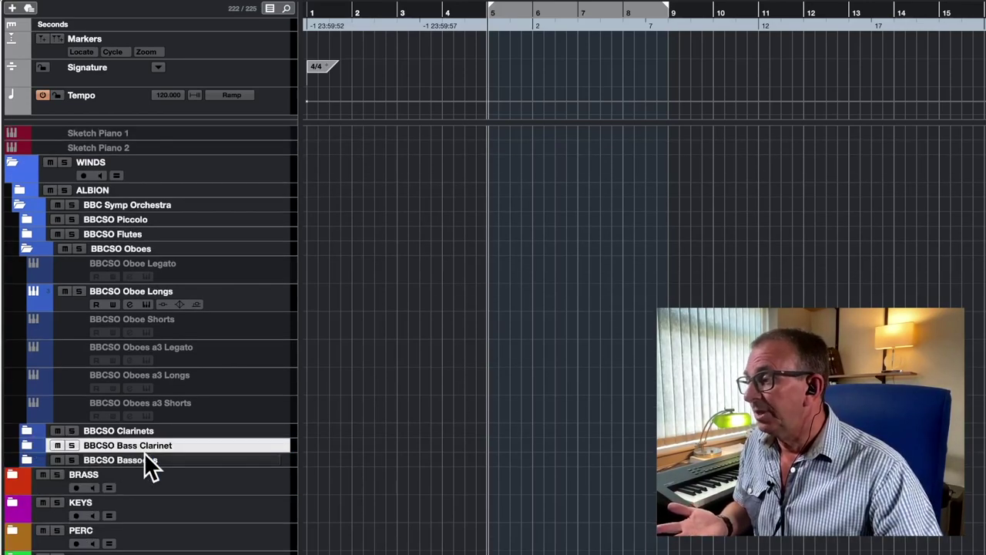
pyautogui.click(27, 445)
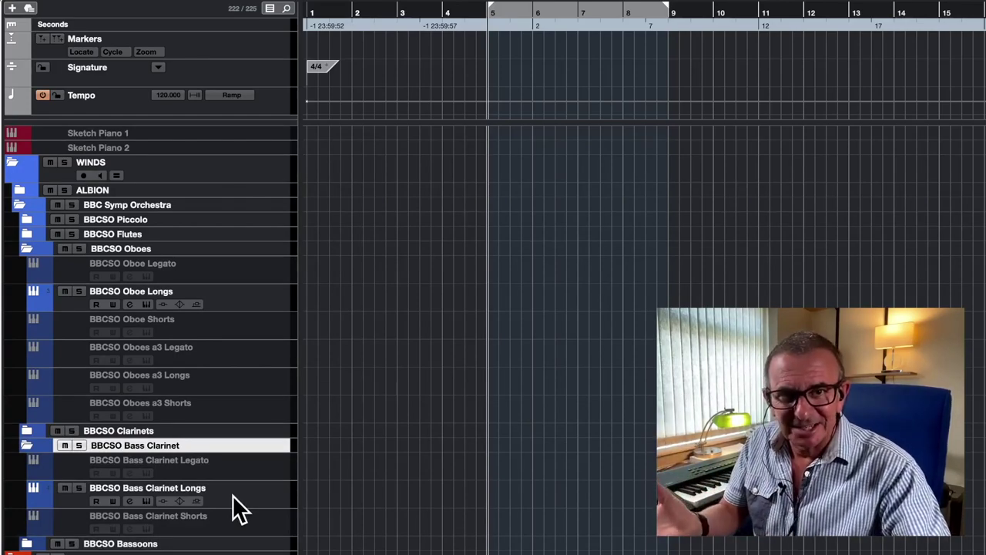
pyautogui.click(26, 444)
pyautogui.click(12, 162)
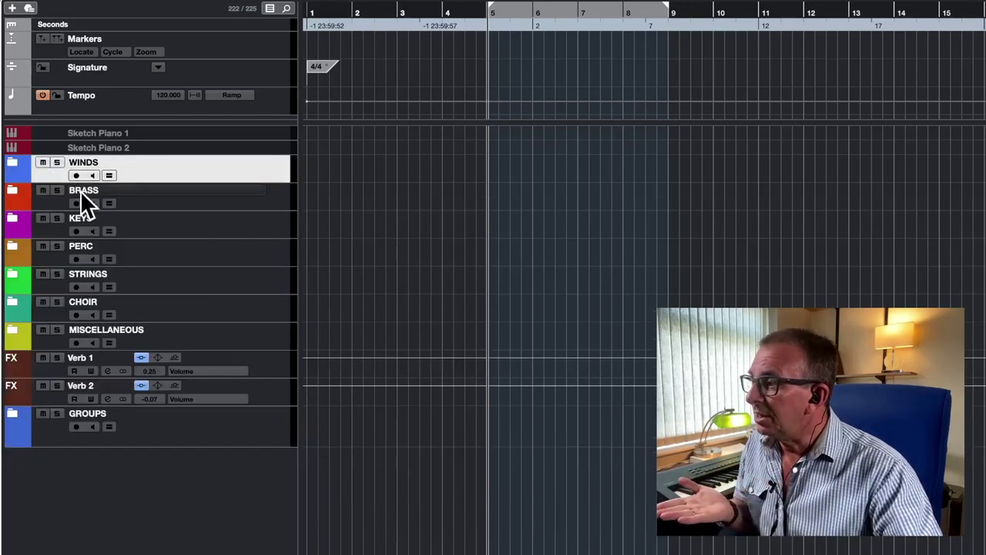
# Expand BRASS, reopen its BBC Symp Orchestra subfolder and expand BBCSO Horns
pyautogui.click(12, 191)
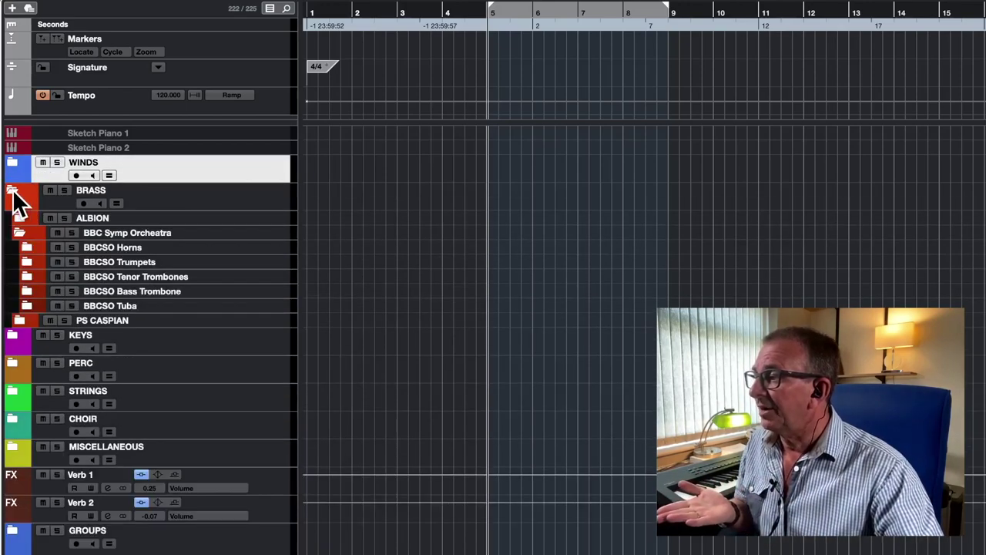
pyautogui.click(20, 234)
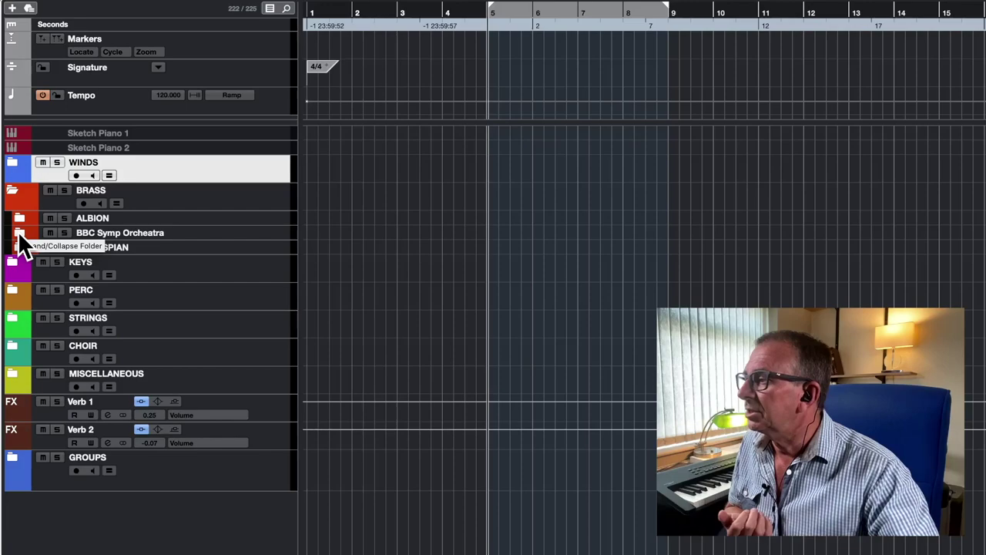
pyautogui.click(20, 233)
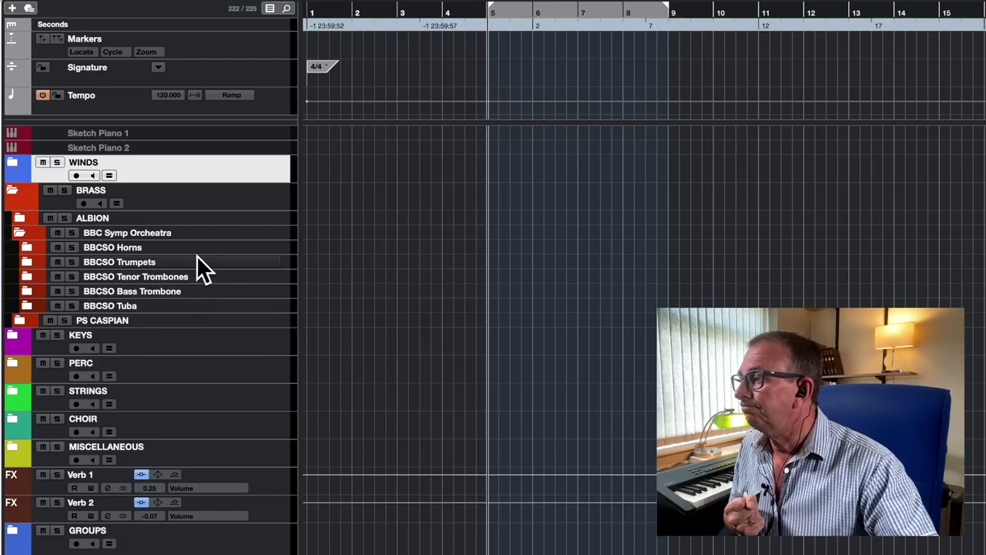
pyautogui.click(26, 247)
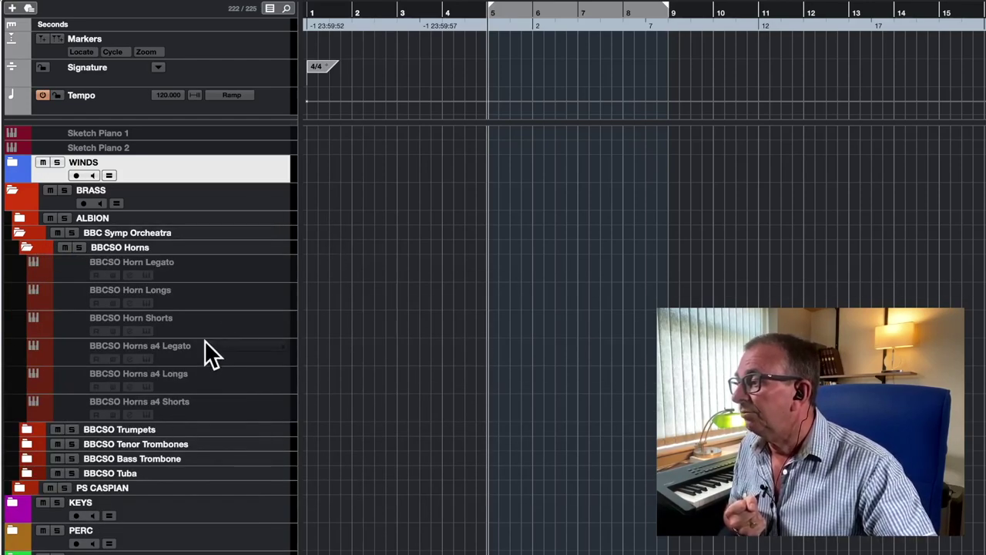
# Activate the BBCSO Horn Longs track, then select the KEYS folder track
pyautogui.click(191, 290)
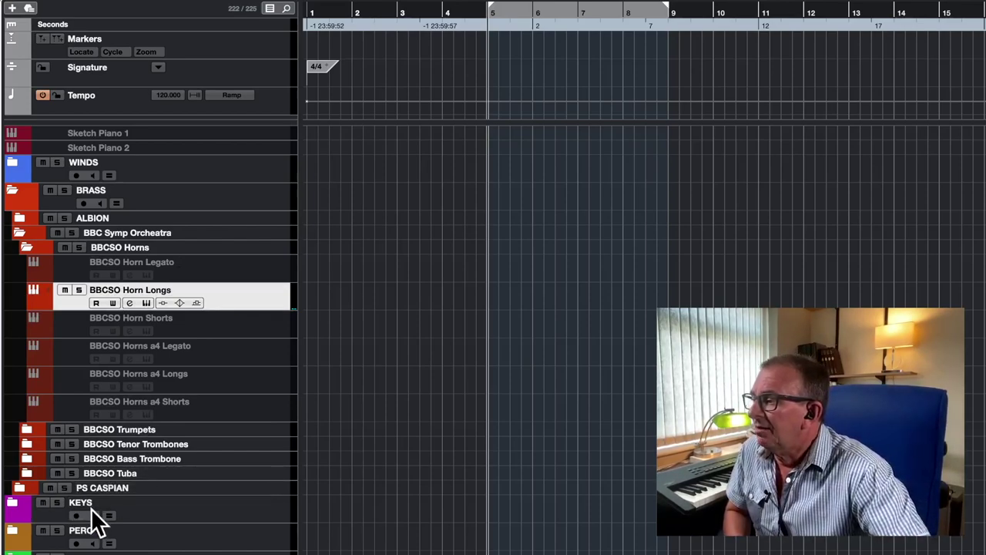
pyautogui.click(163, 515)
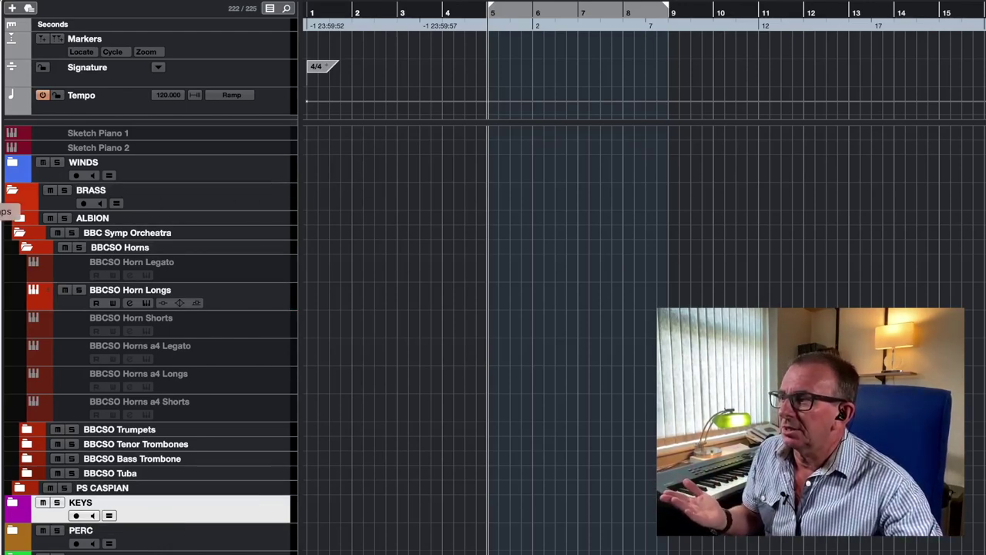
# Collapse BRASS, expand KEYS, and select the BBCSO Harp and BBCSO Celeste tracks
pyautogui.click(11, 190)
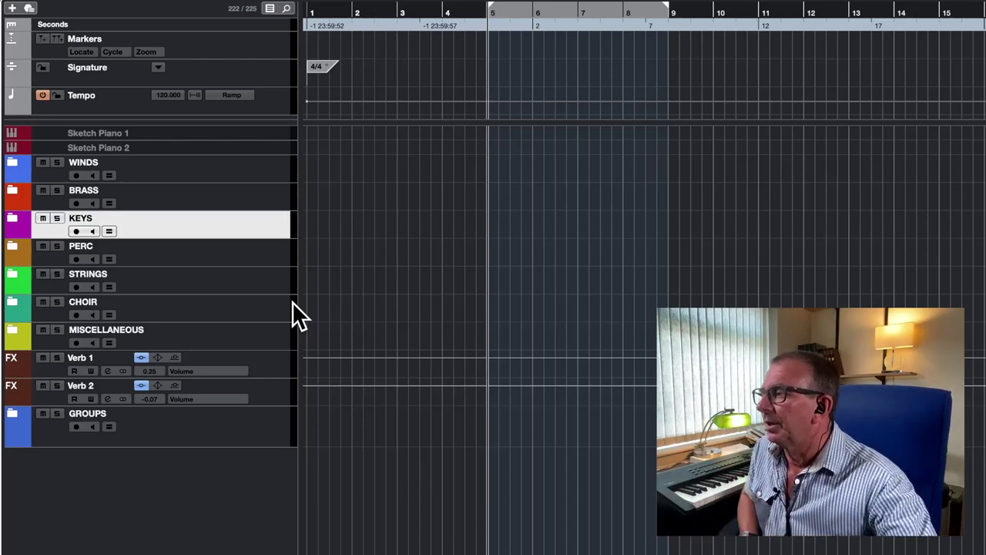
pyautogui.click(13, 217)
pyautogui.click(159, 247)
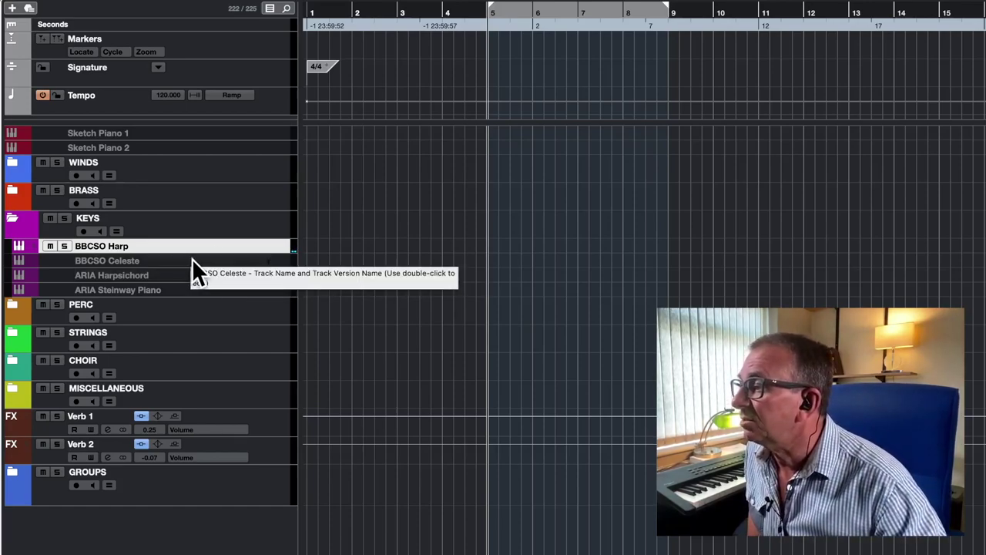
pyautogui.click(193, 262)
# Activate BBCSO Celeste and ARIA Steinway Piano, leaving ARIA Harpsichord disabled
pyautogui.click(192, 260)
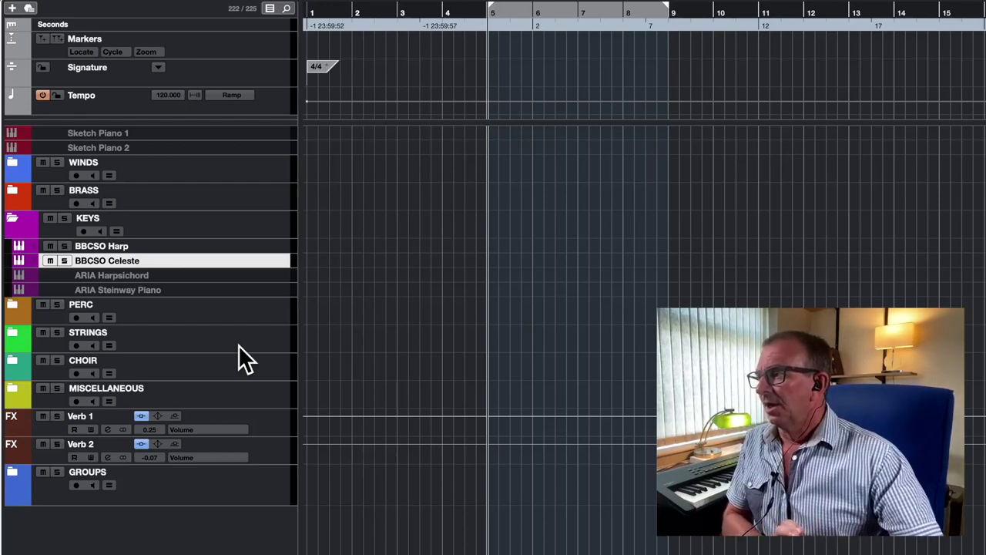
pyautogui.click(192, 290)
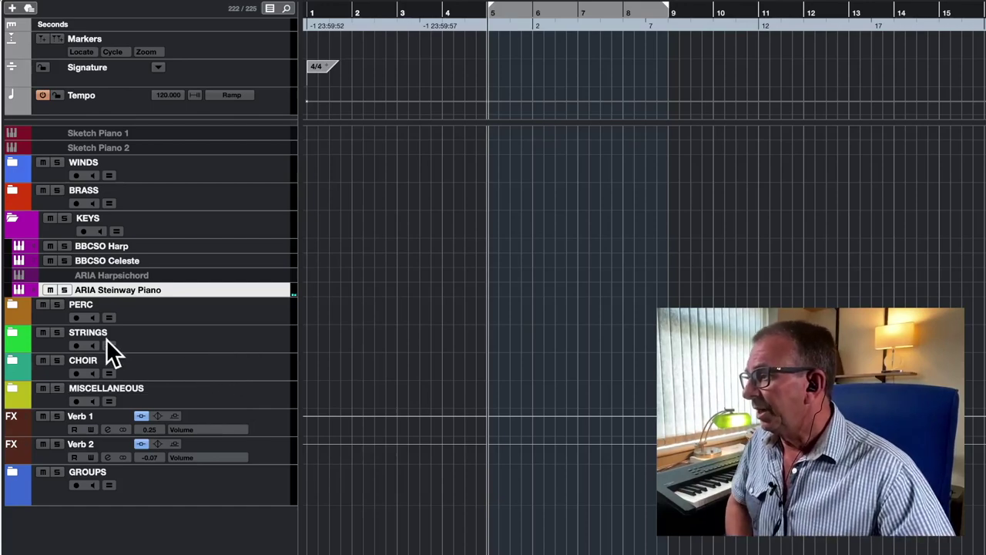
# Expand PERC's ALBION and BBC Symp Orchestra subfolders, select Darwin Percussion, then collapse PERC
pyautogui.click(12, 304)
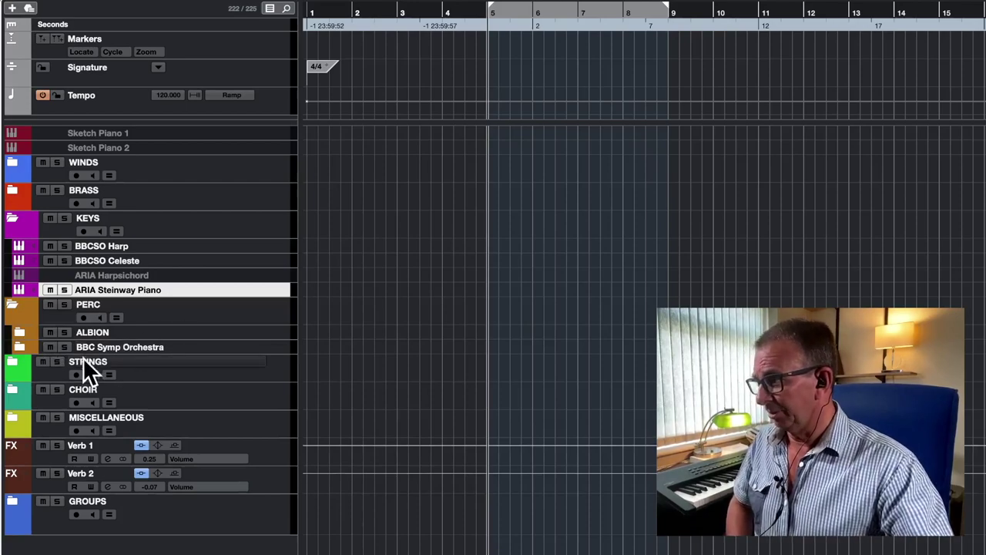
pyautogui.click(19, 332)
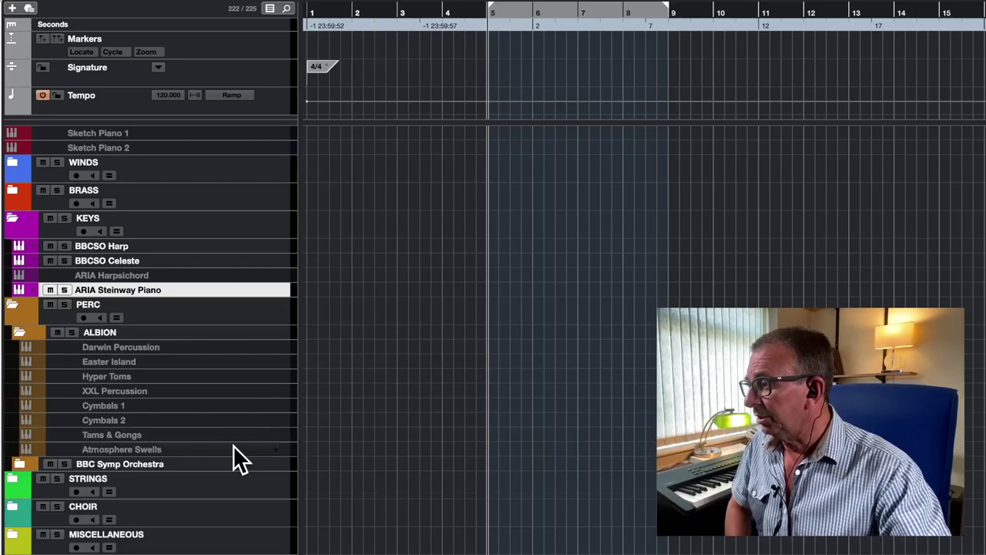
pyautogui.click(183, 347)
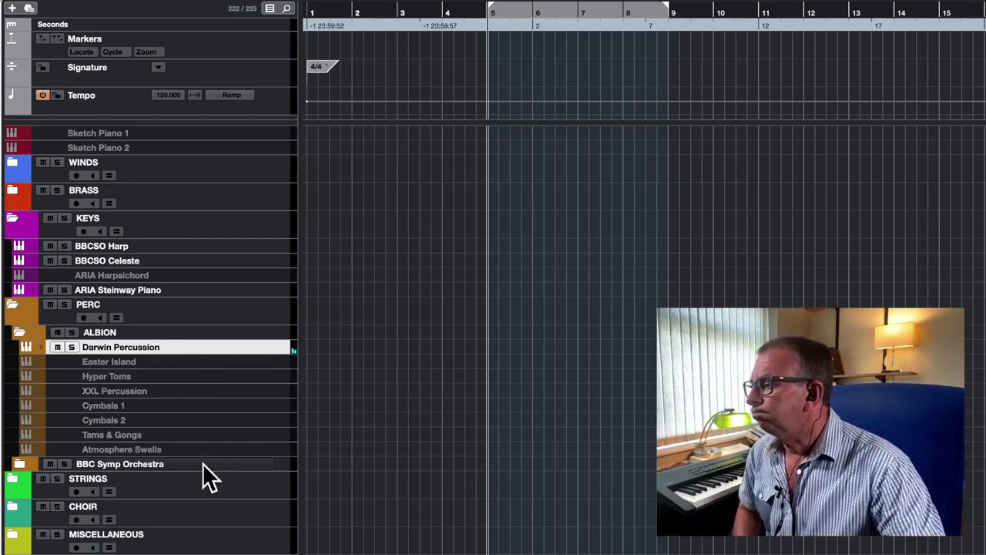
pyautogui.click(20, 463)
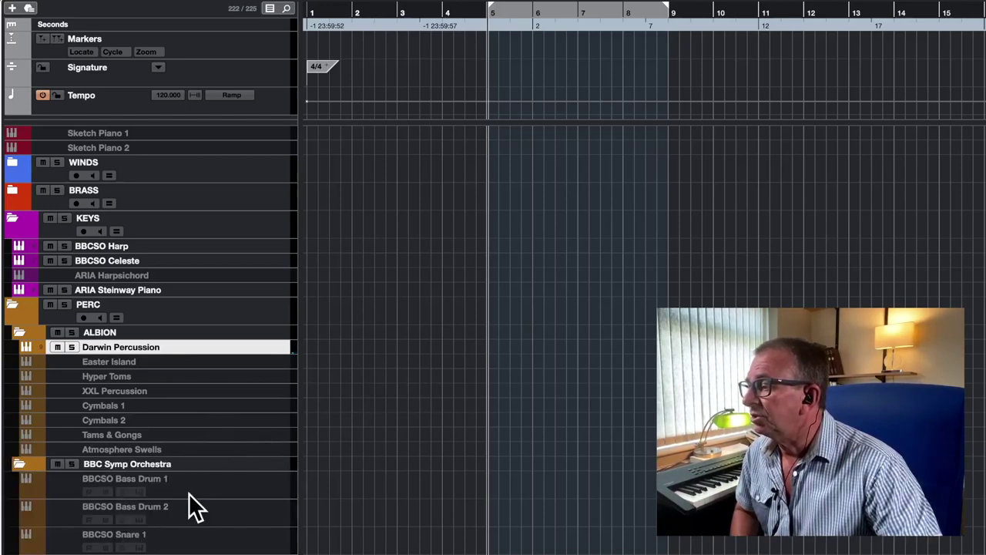
pyautogui.scroll(-5, 210, 544)
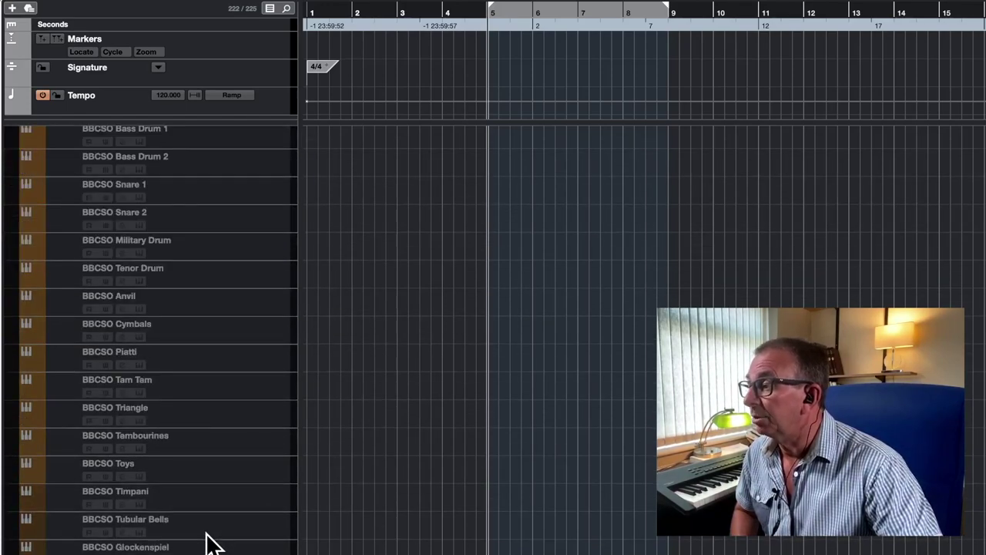
pyautogui.scroll(2, 209, 544)
pyautogui.scroll(-2, 208, 539)
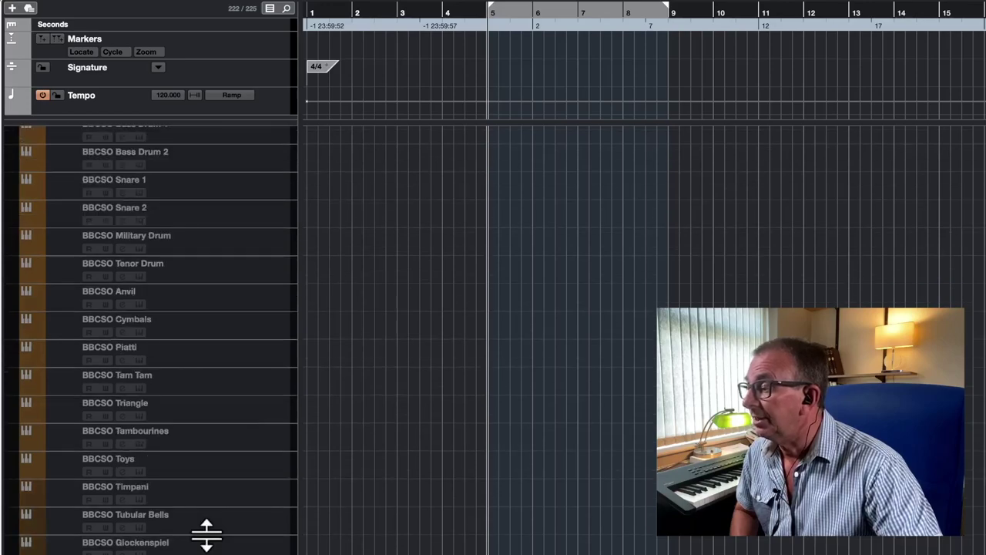
pyautogui.scroll(5, 172, 502)
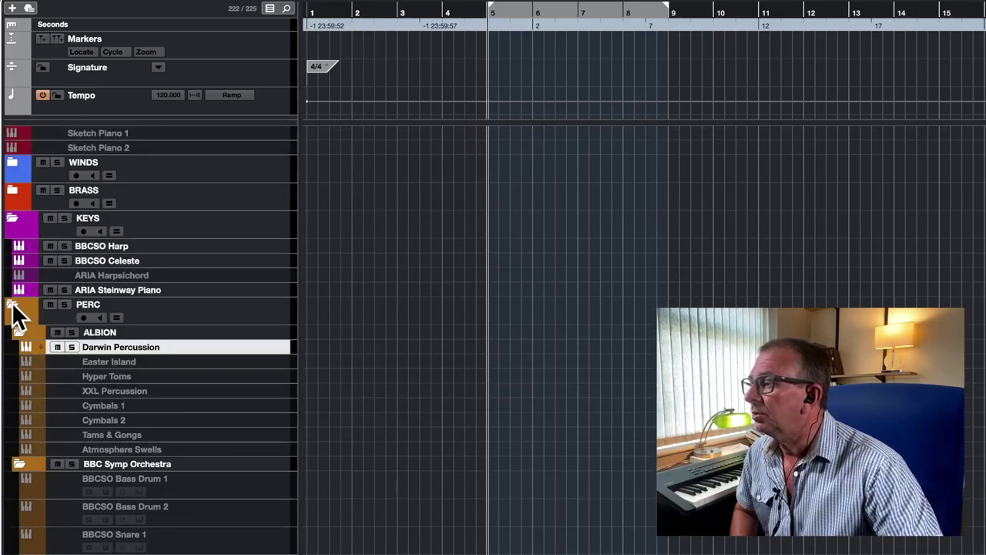
pyautogui.click(13, 304)
# Collapse the KEYS folder and expand STRINGS and its ALBION library subfolder
pyautogui.click(179, 308)
pyautogui.click(14, 218)
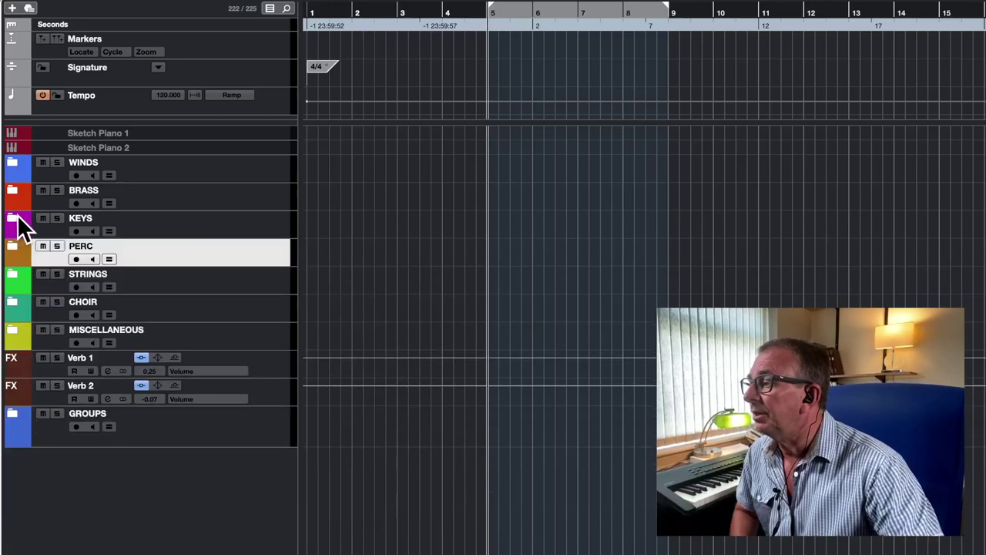
pyautogui.click(13, 276)
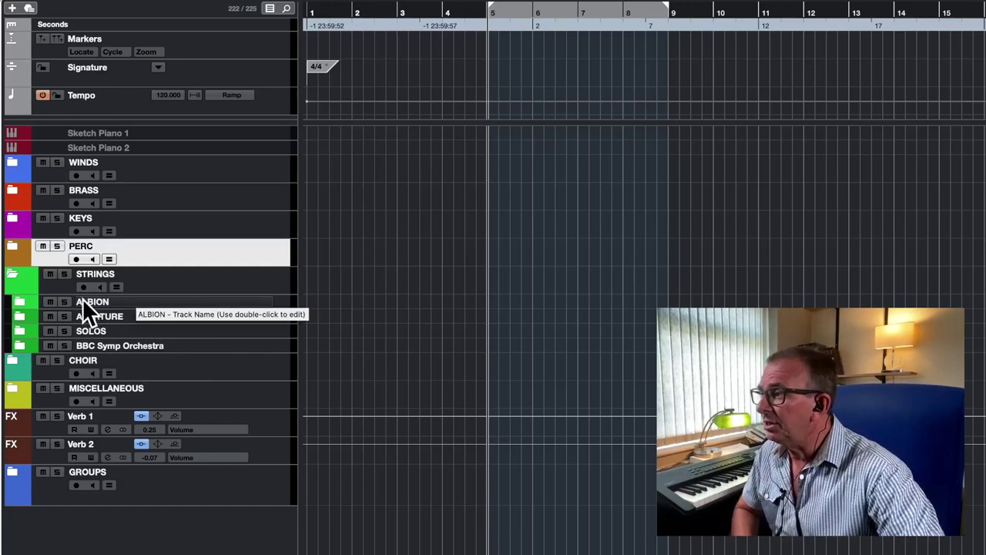
pyautogui.click(18, 303)
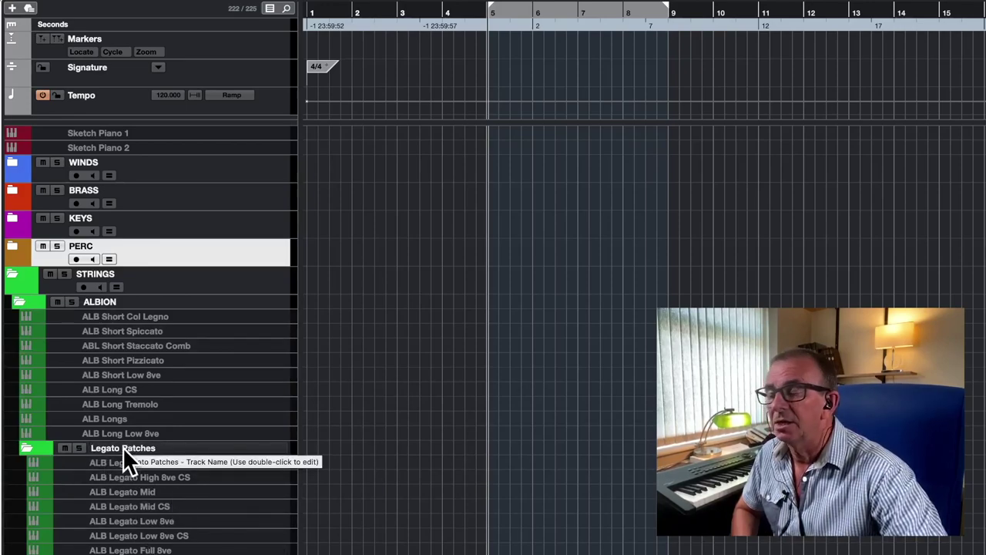
# Fold away Legato Patches, check the ALB Short tracks, and expand SOLOS to show the cello
pyautogui.click(25, 447)
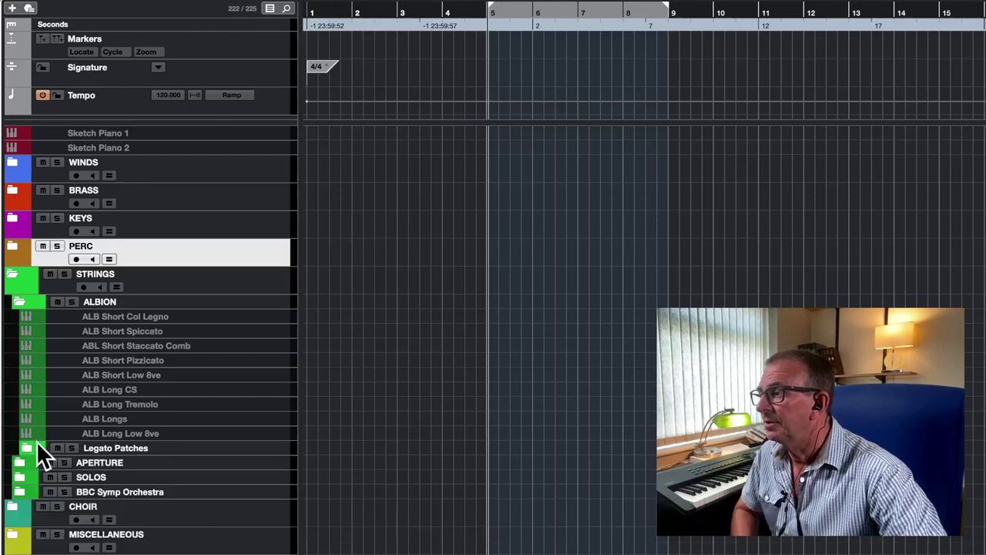
pyautogui.click(136, 360)
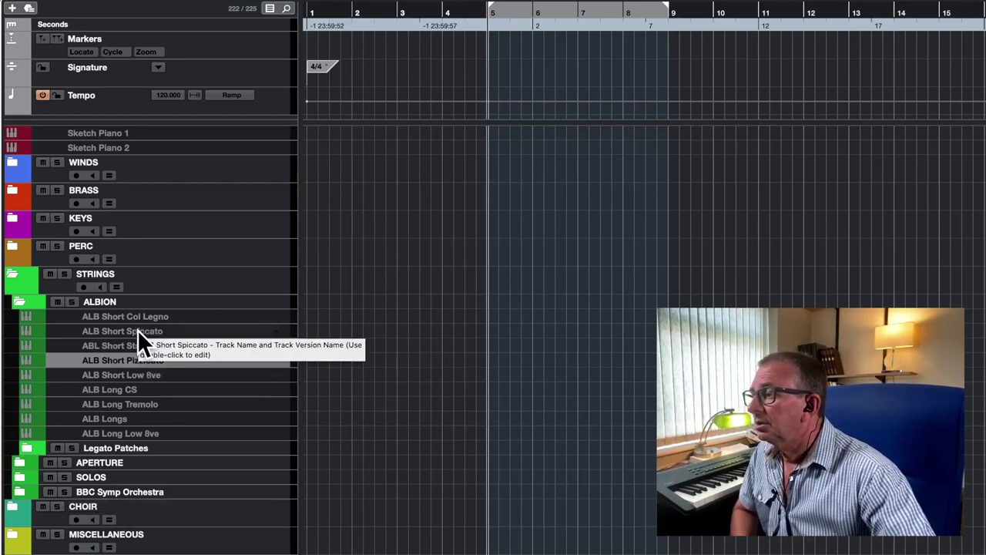
pyautogui.click(137, 330)
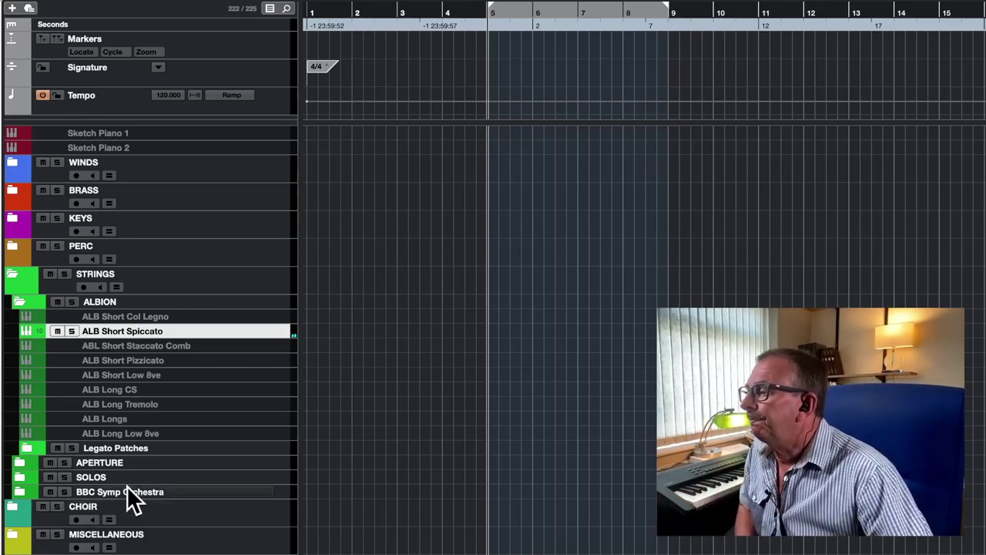
pyautogui.click(14, 302)
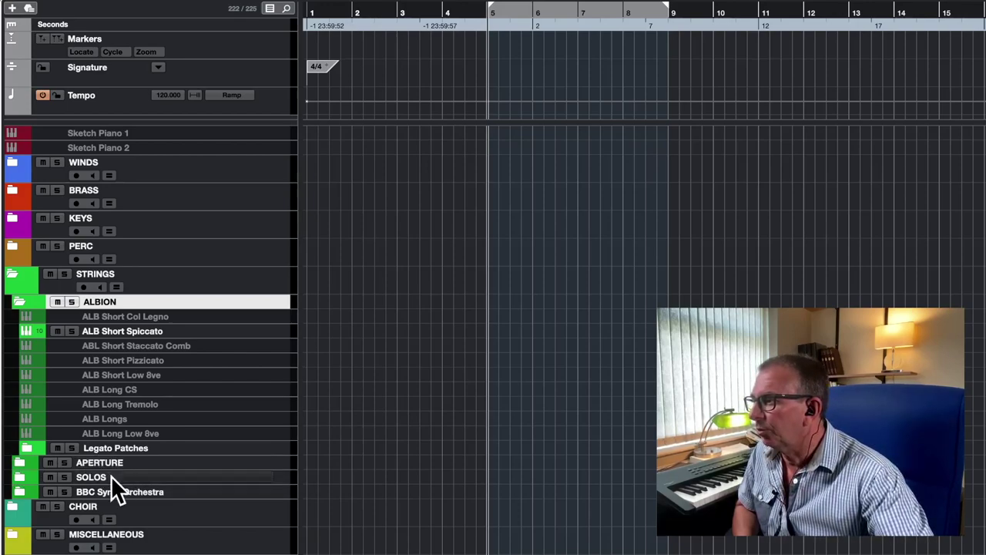
pyautogui.click(20, 475)
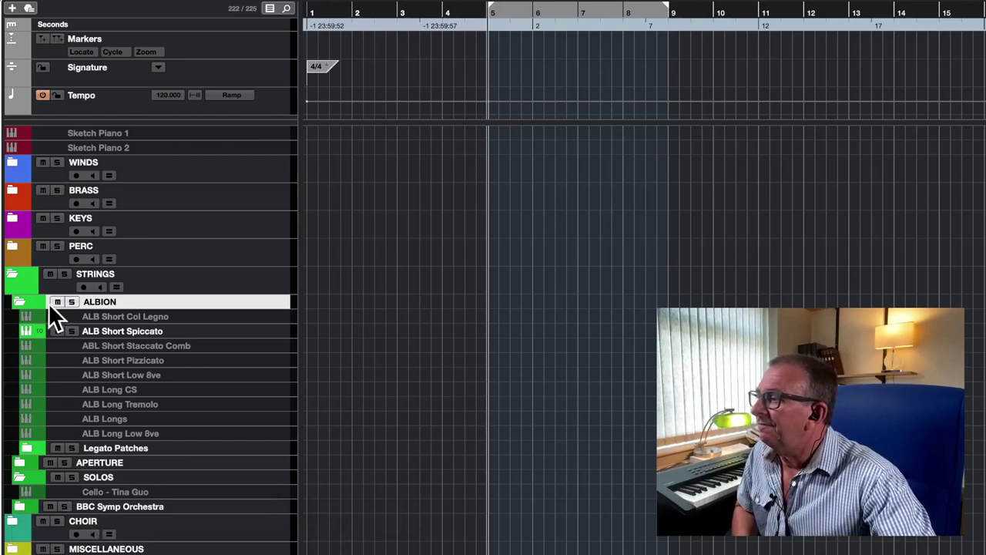
# Collapse STRINGS, then review the CHOIR and MISCELLANEOUS folder contents before folding them again
pyautogui.click(12, 277)
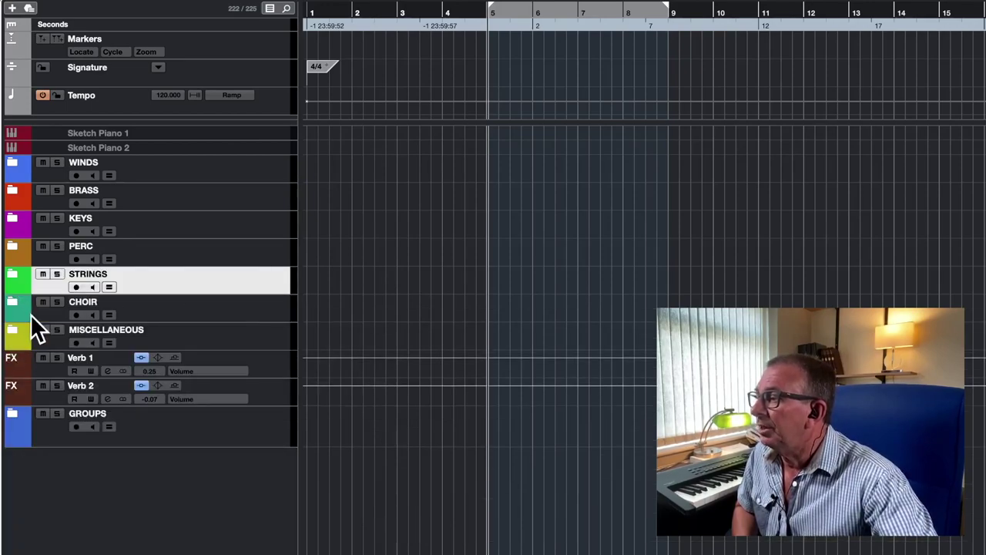
pyautogui.click(11, 307)
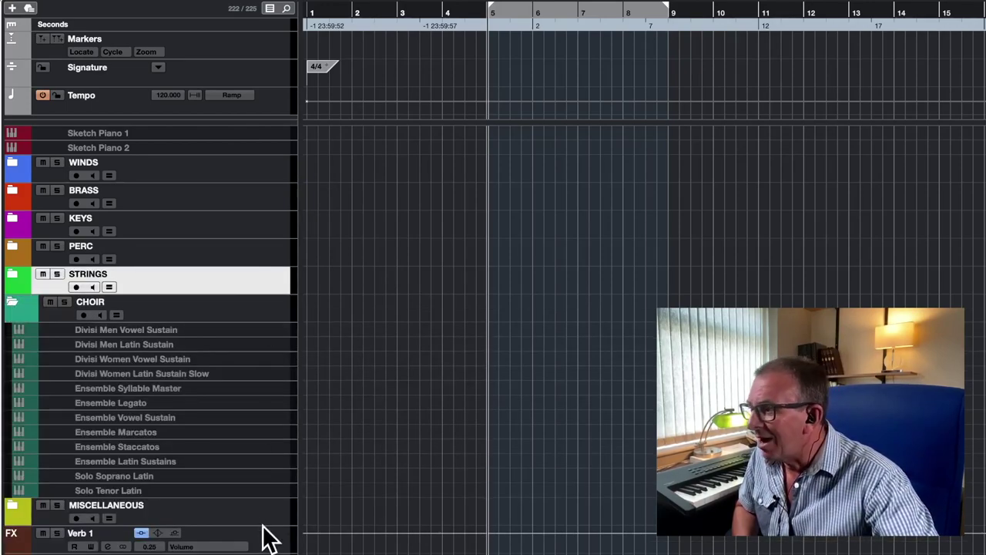
pyautogui.click(12, 505)
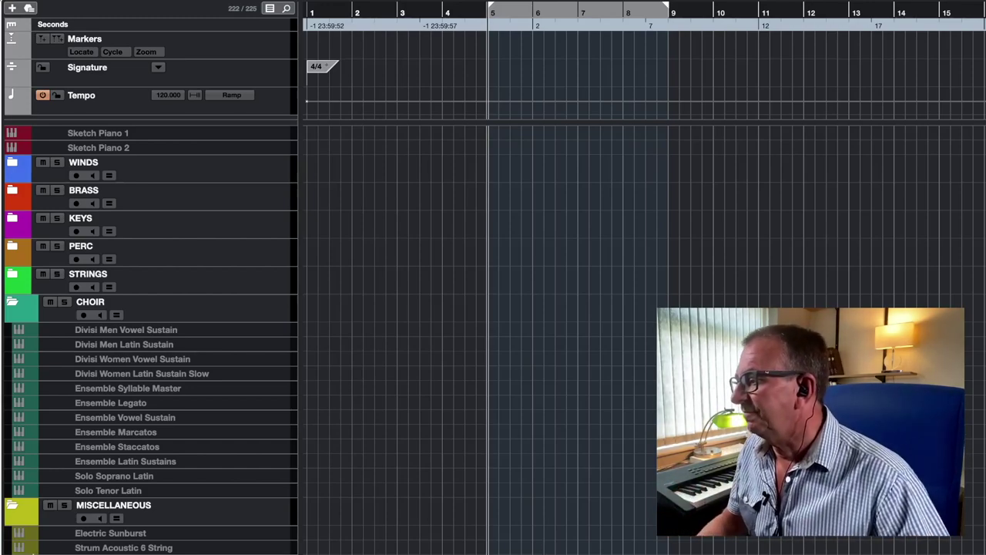
pyautogui.click(12, 510)
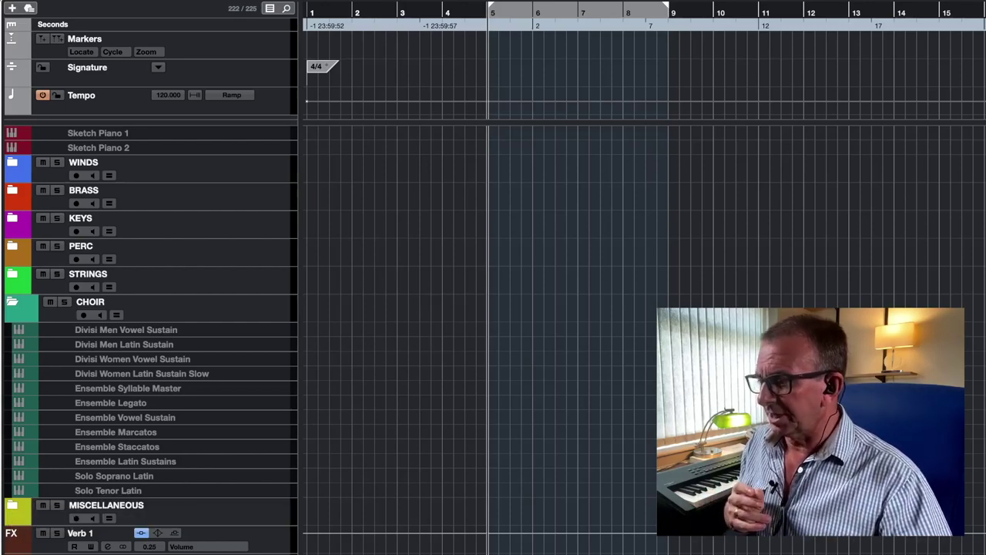
pyautogui.click(11, 302)
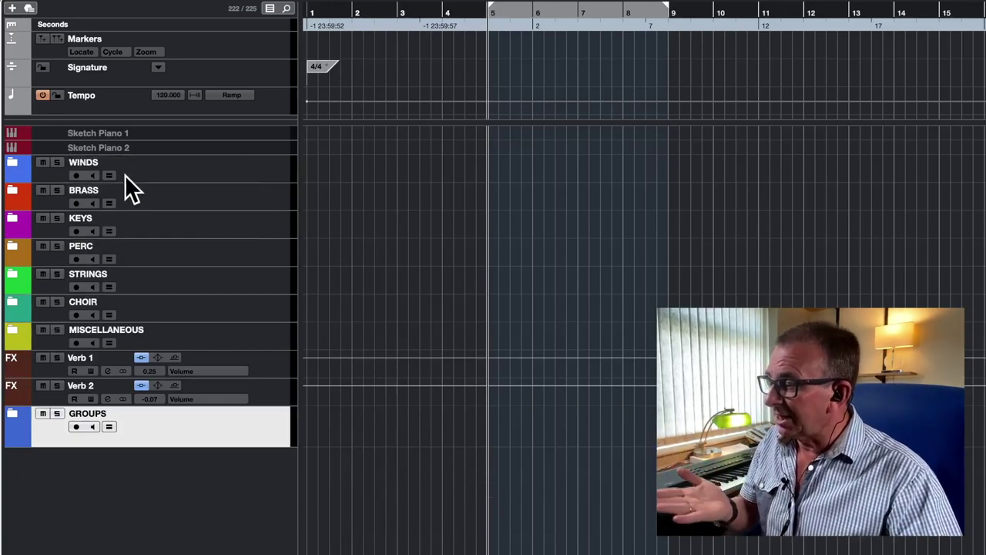
# Expand GROUPS to show GRP WW, GRP BRASS, GRP KEYS and others, then check Verb 1 and Verb 2
pyautogui.click(14, 416)
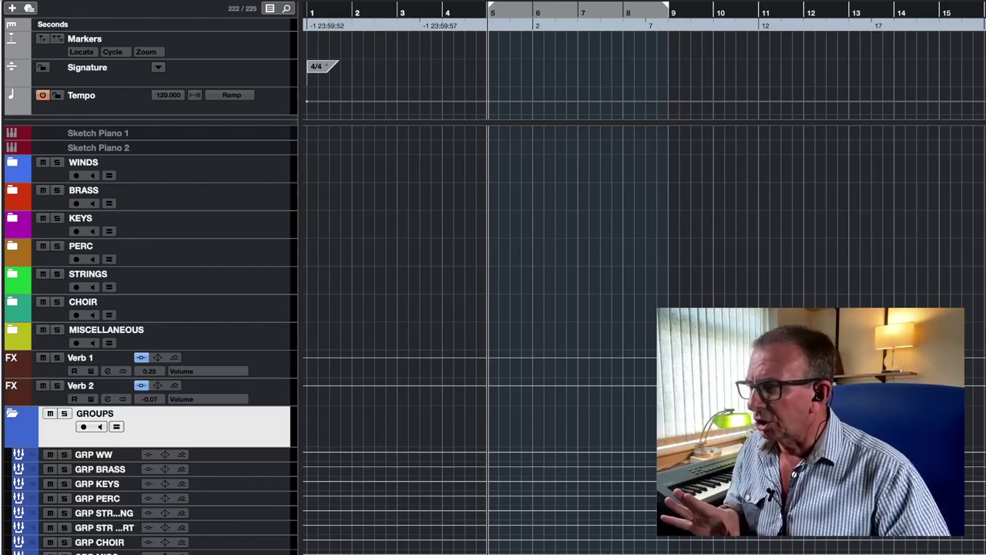
pyautogui.click(276, 393)
pyautogui.click(271, 362)
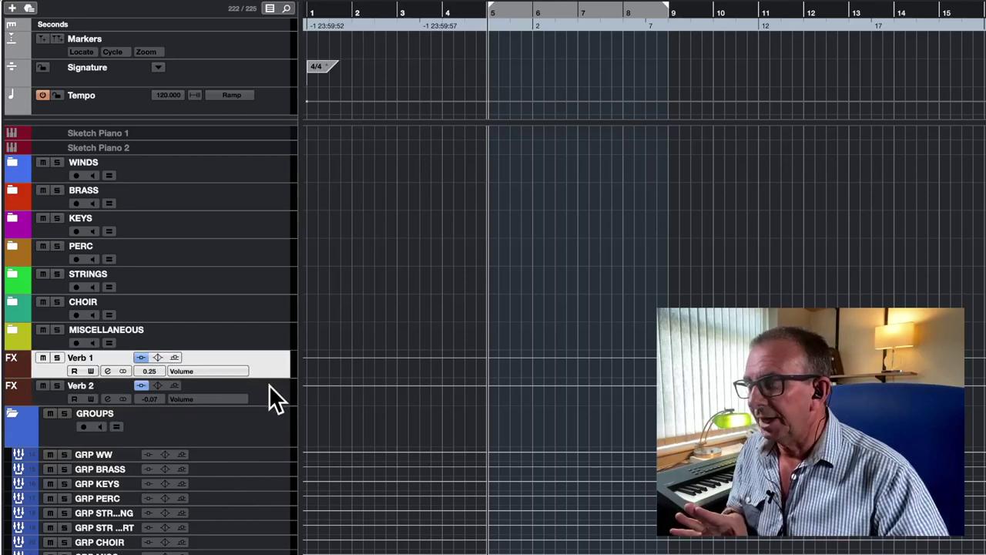
pyautogui.click(276, 399)
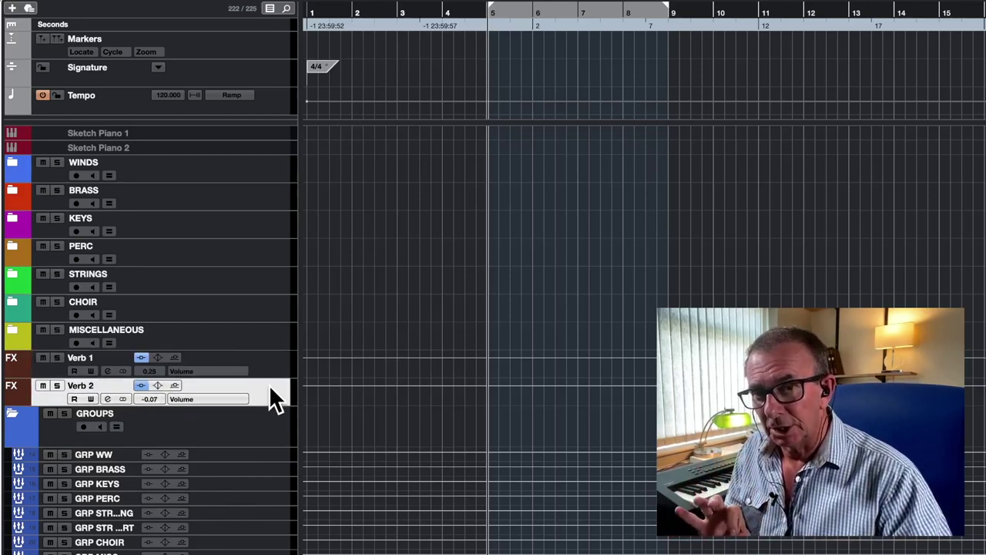
# Collapse GROUPS and review the Markers, Signature, Tempo and Sketch Piano 1 tracks
pyautogui.click(16, 416)
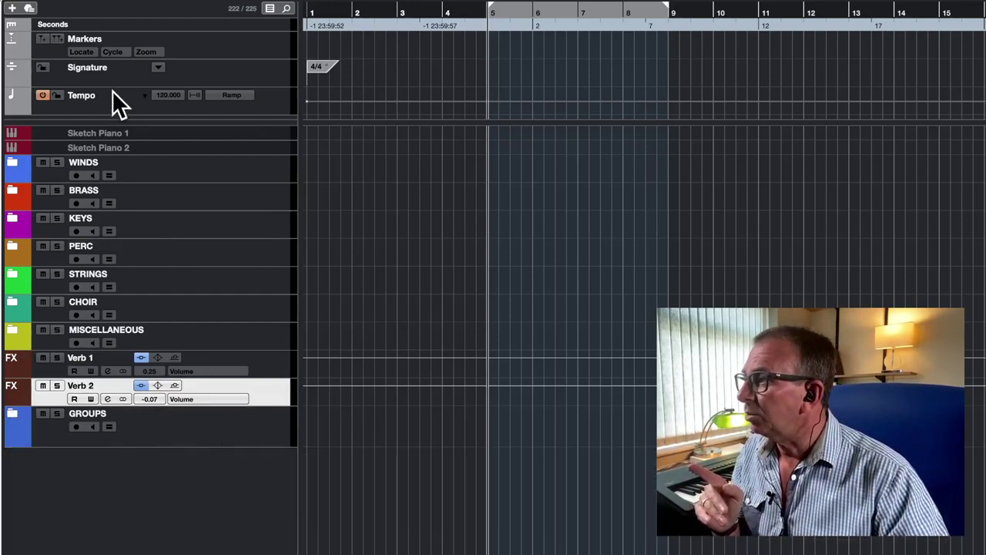
pyautogui.click(248, 45)
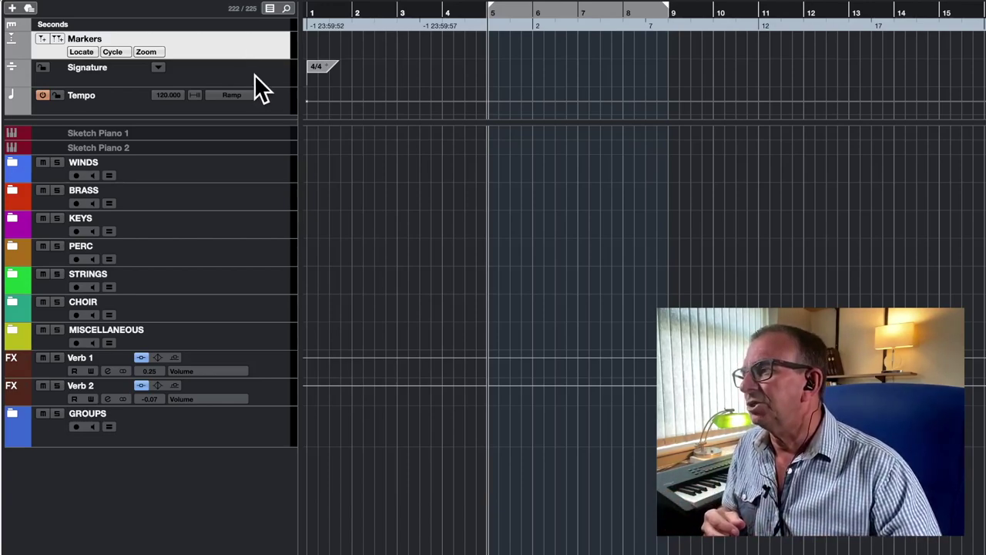
pyautogui.click(254, 74)
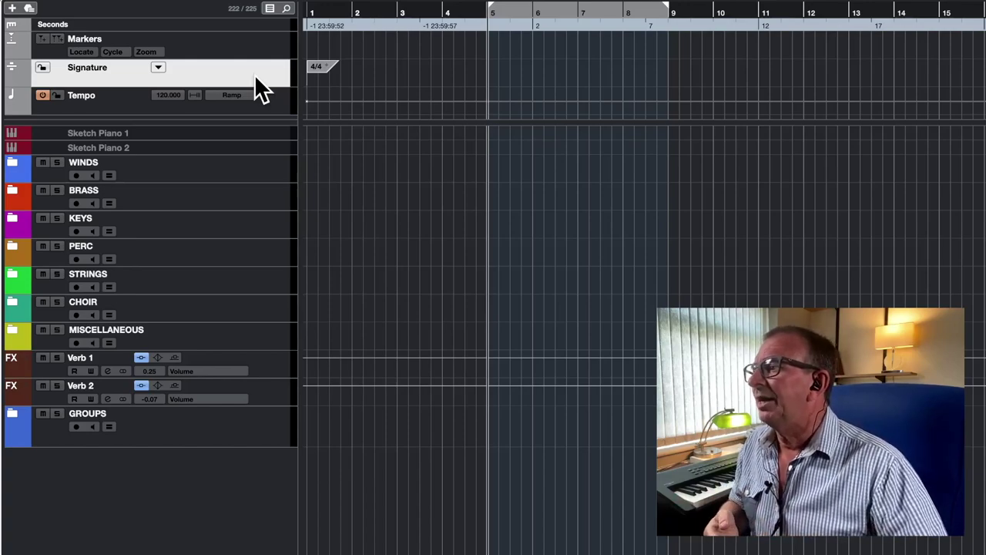
pyautogui.click(277, 98)
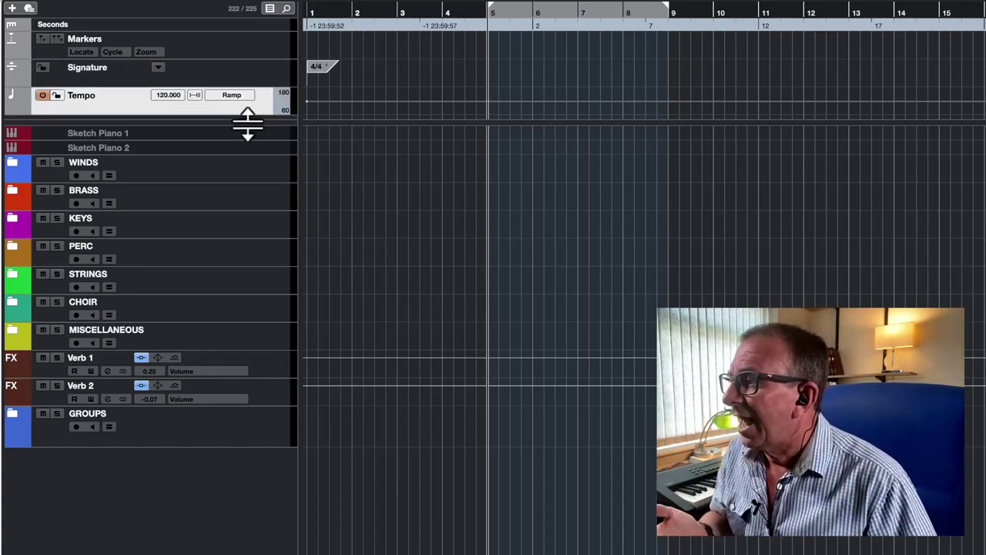
pyautogui.click(188, 135)
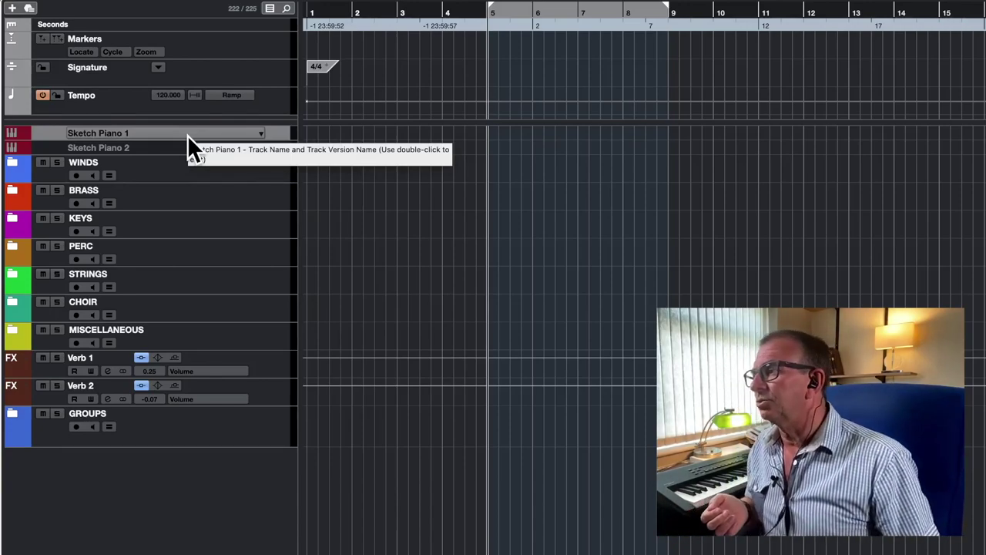
pyautogui.click(187, 135)
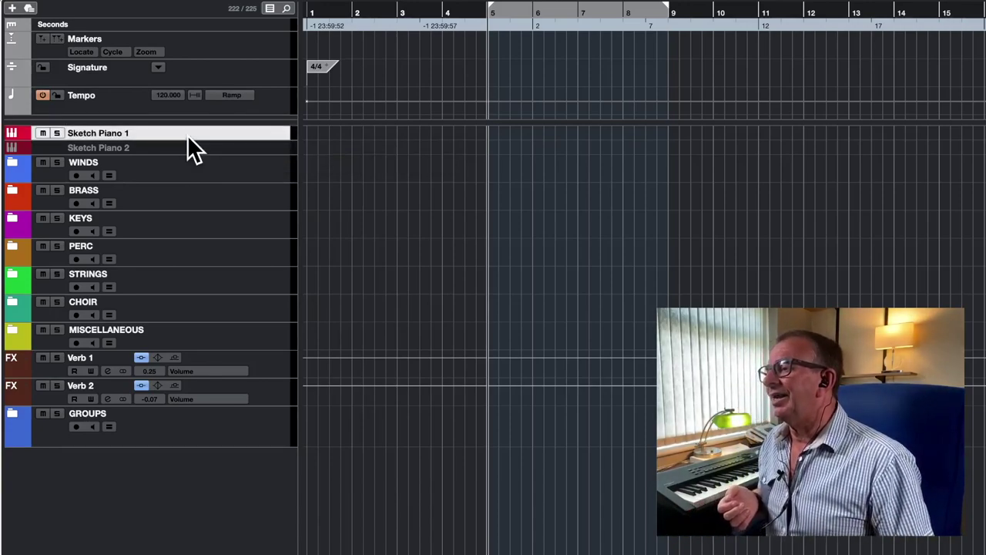